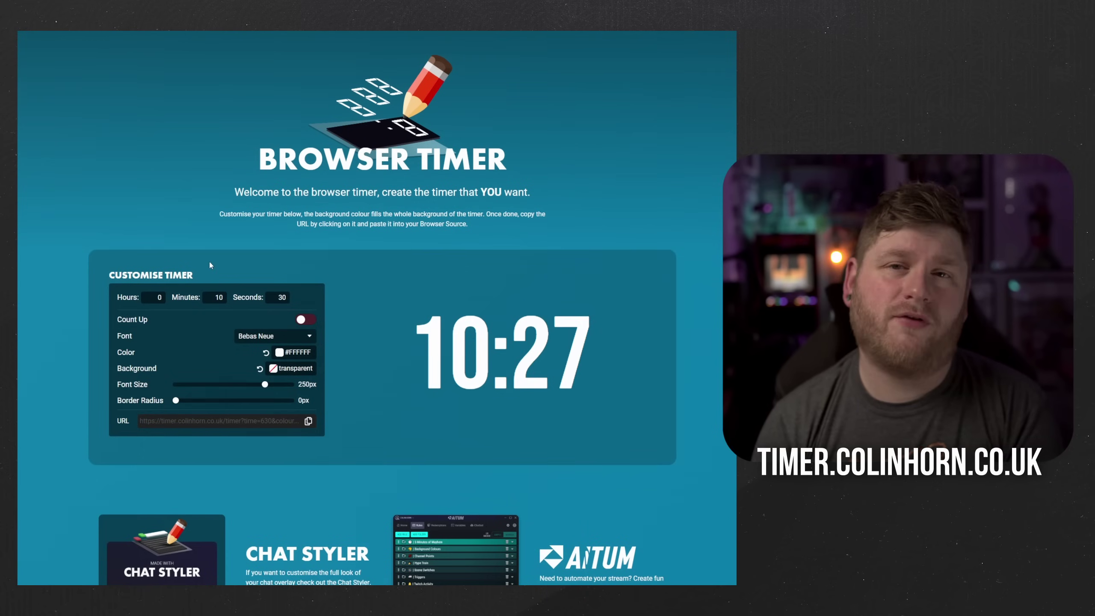
Enter 8 minutes and 0 seconds as the Browser Timer countdown length
double_click(219, 297)
type("8")
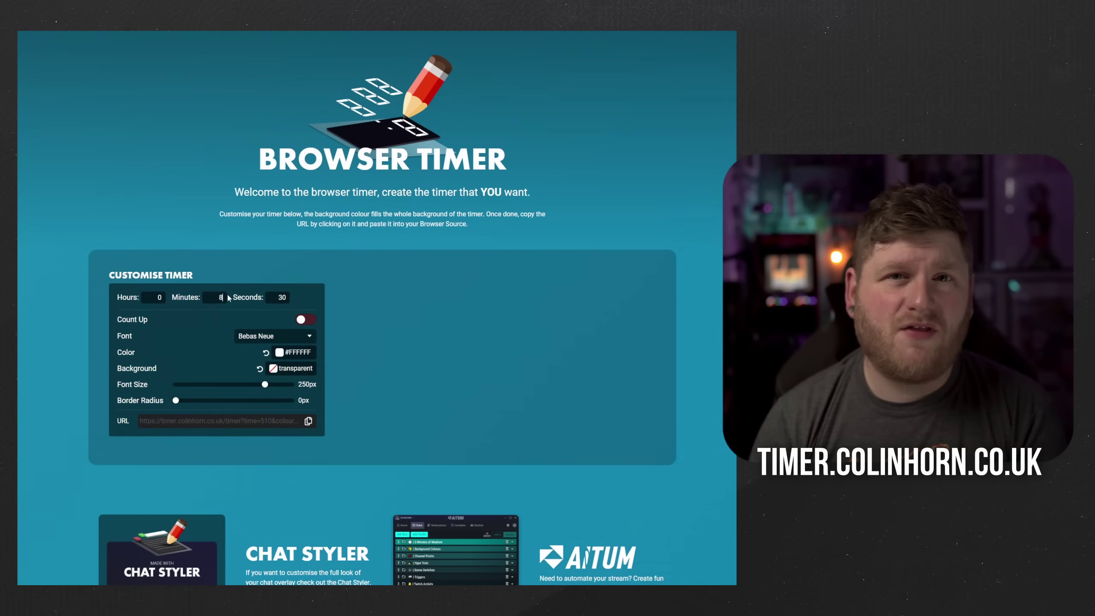
double_click(281, 297)
type("0")
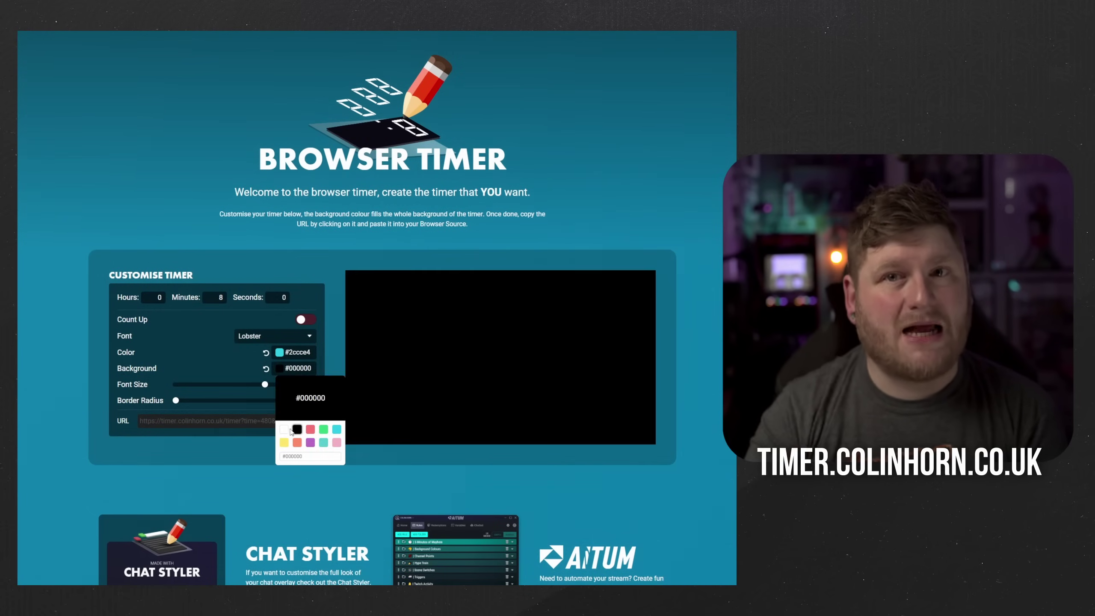
Close the background colour picker once the #000000 background is set
left_click(226, 366)
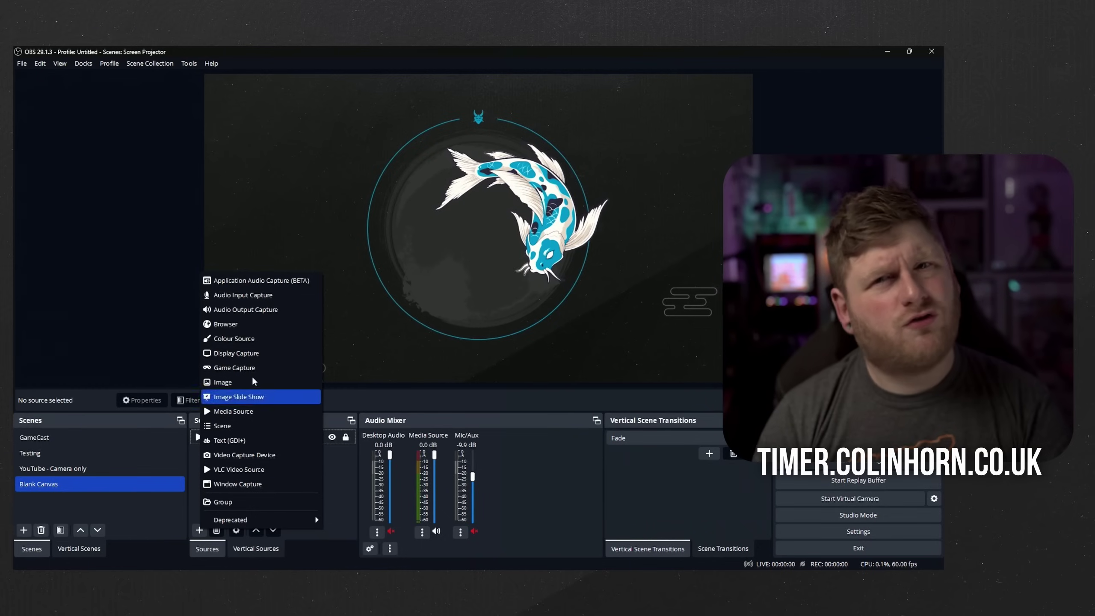
Create a new Browser source named Timer in the scene
left_click(254, 325)
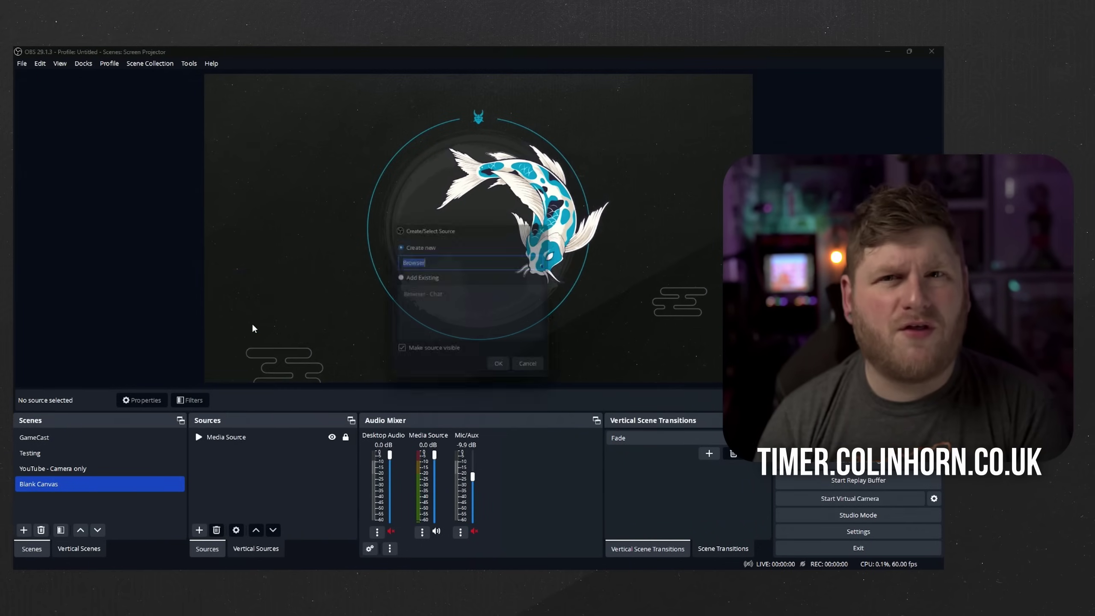
type("Timer")
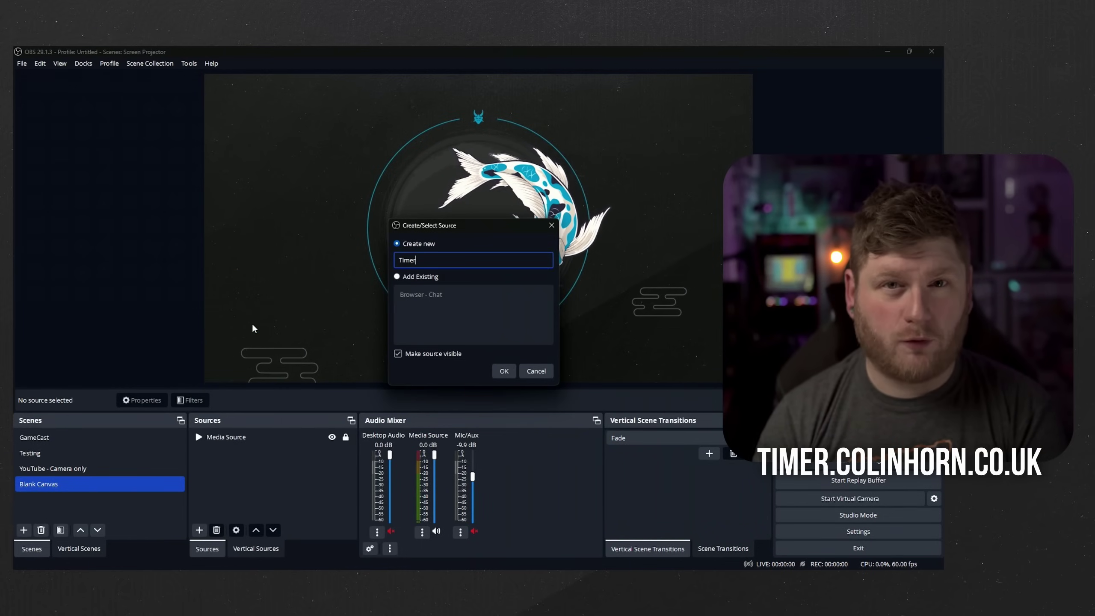
left_click(503, 371)
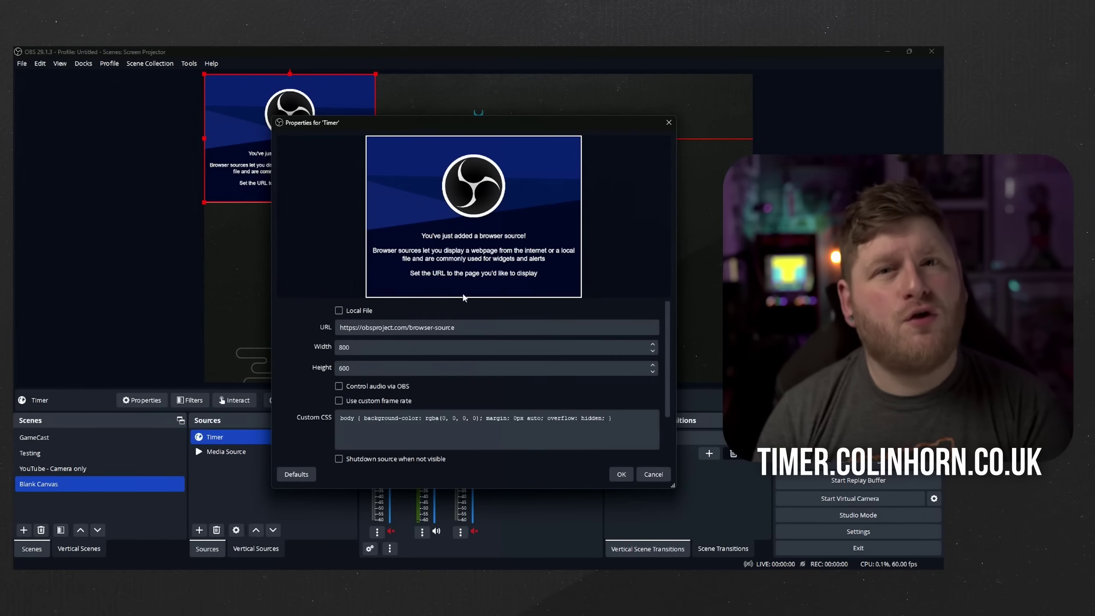
Paste the styled timer URL, set width 800, and enable refresh when the scene becomes active
double_click(445, 328)
triple_click(445, 328)
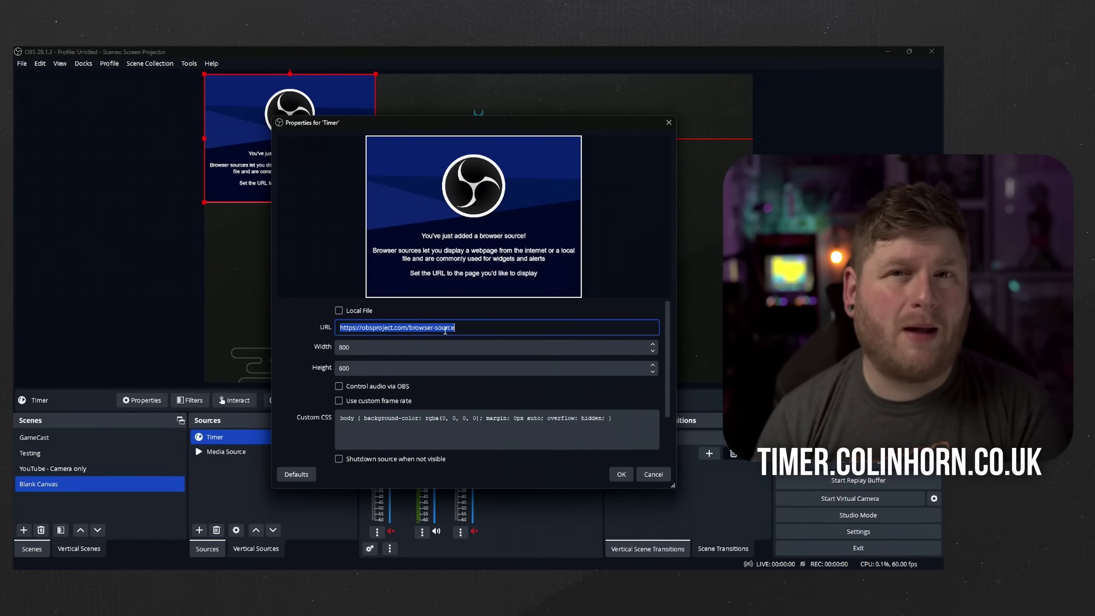
key("ctrl+v")
left_click(429, 346)
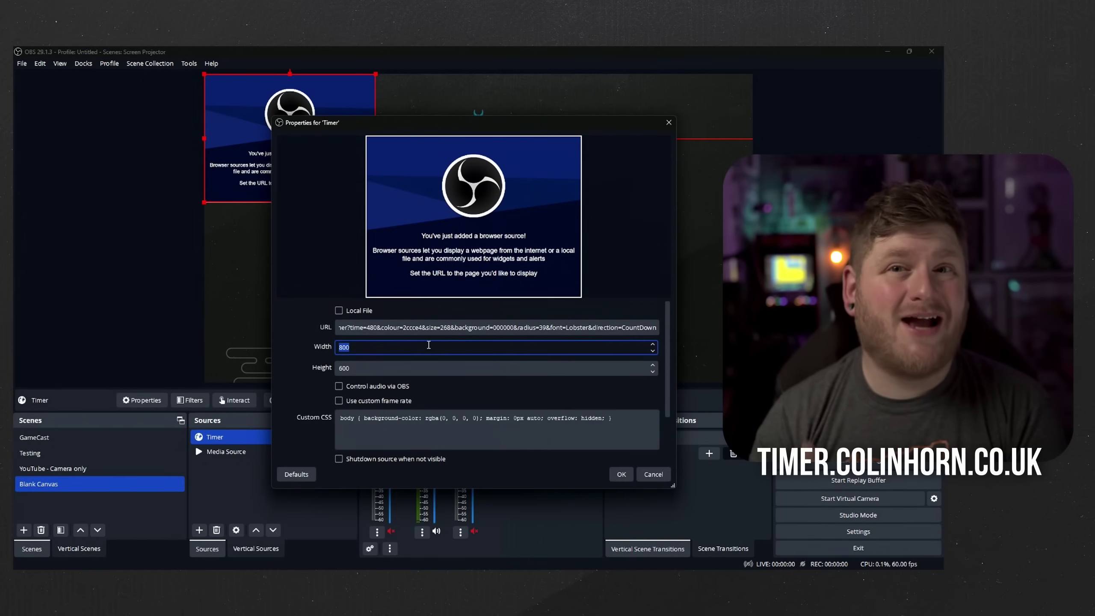
type("800")
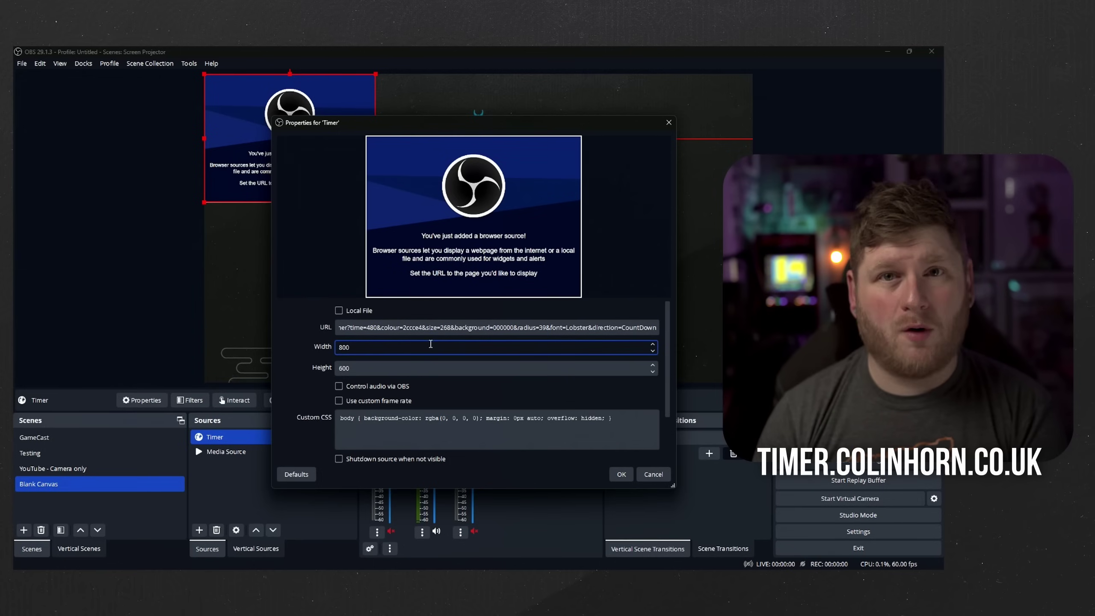
key("Tab")
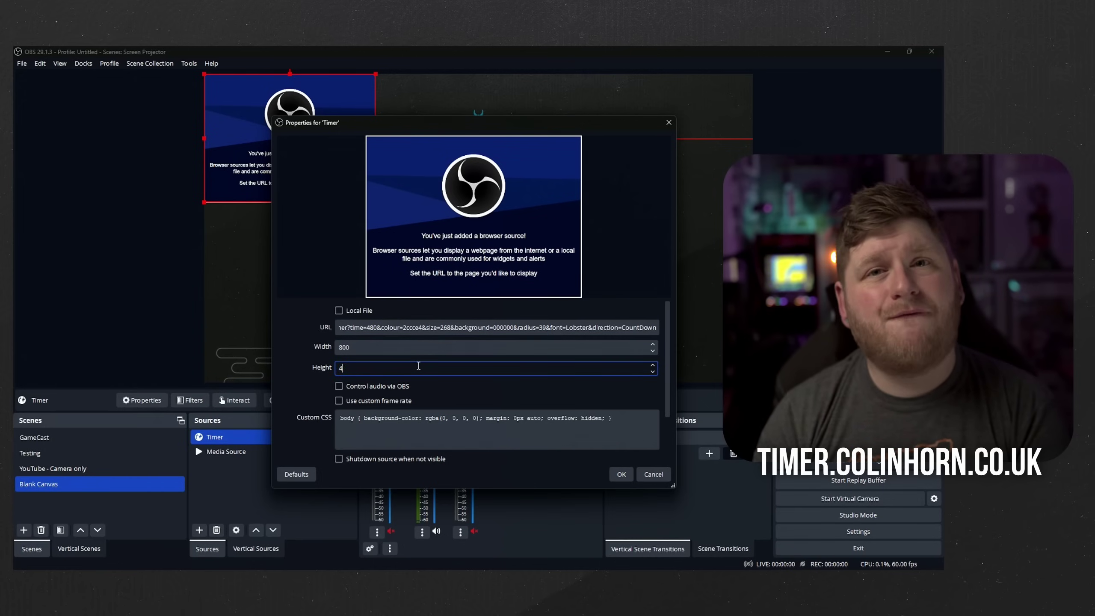
scroll(432, 429, "down", 3)
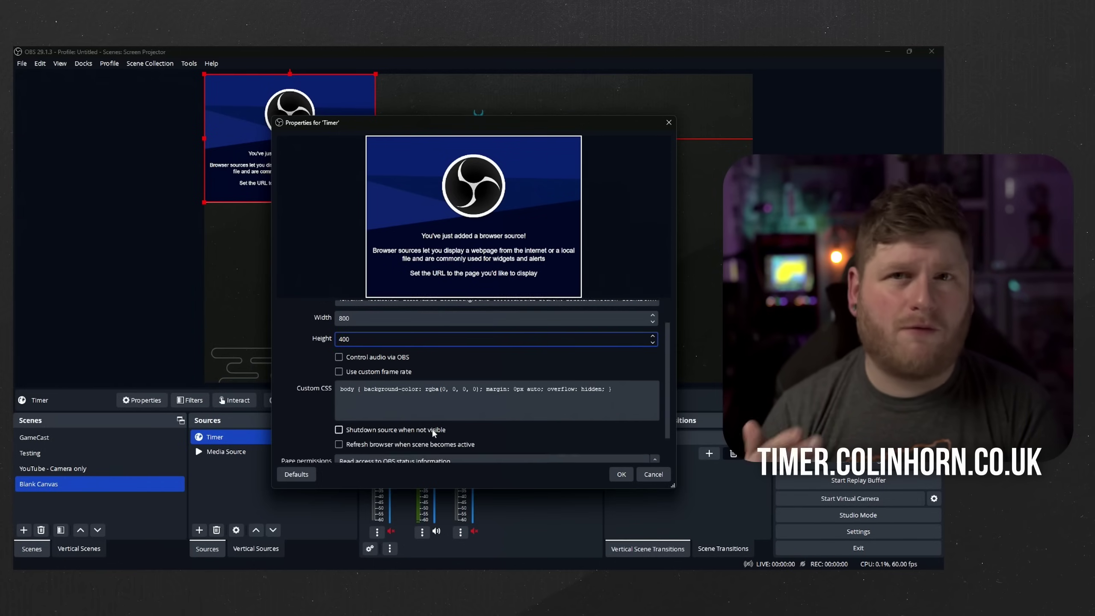
left_click(401, 415)
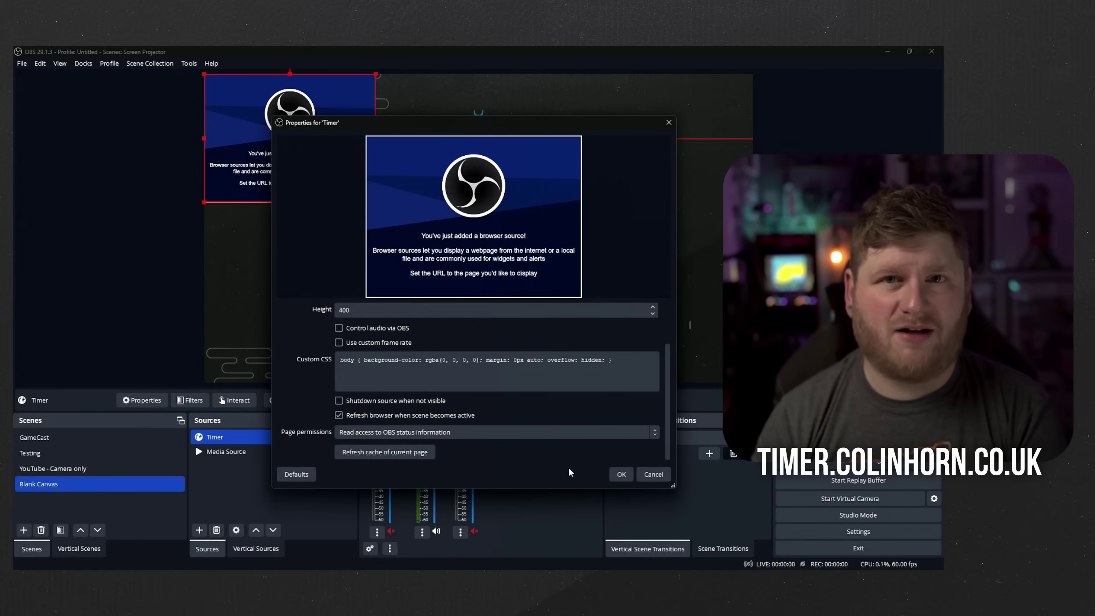
Apply the Timer source settings, then centre the countdown on the canvas and shrink it
left_click(621, 474)
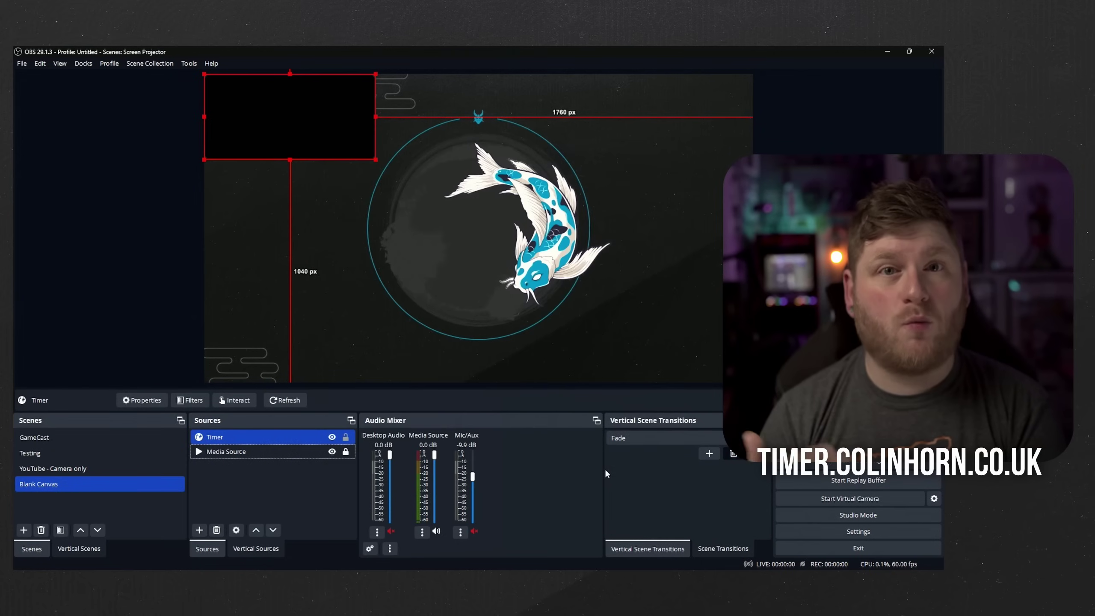
left_click_drag(335, 134, 472, 252)
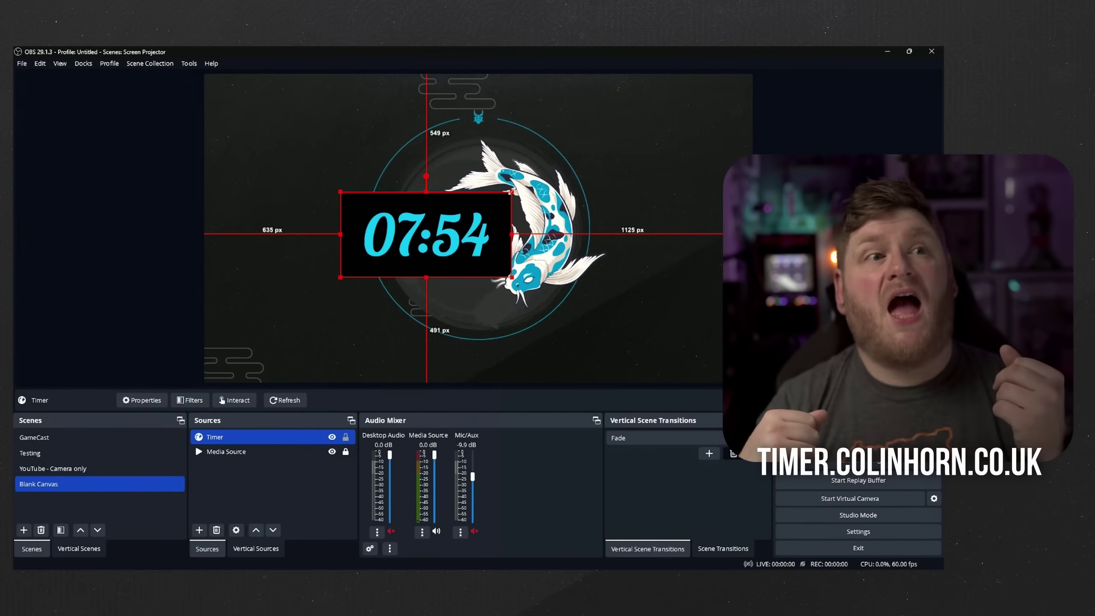
left_click_drag(513, 199, 467, 225)
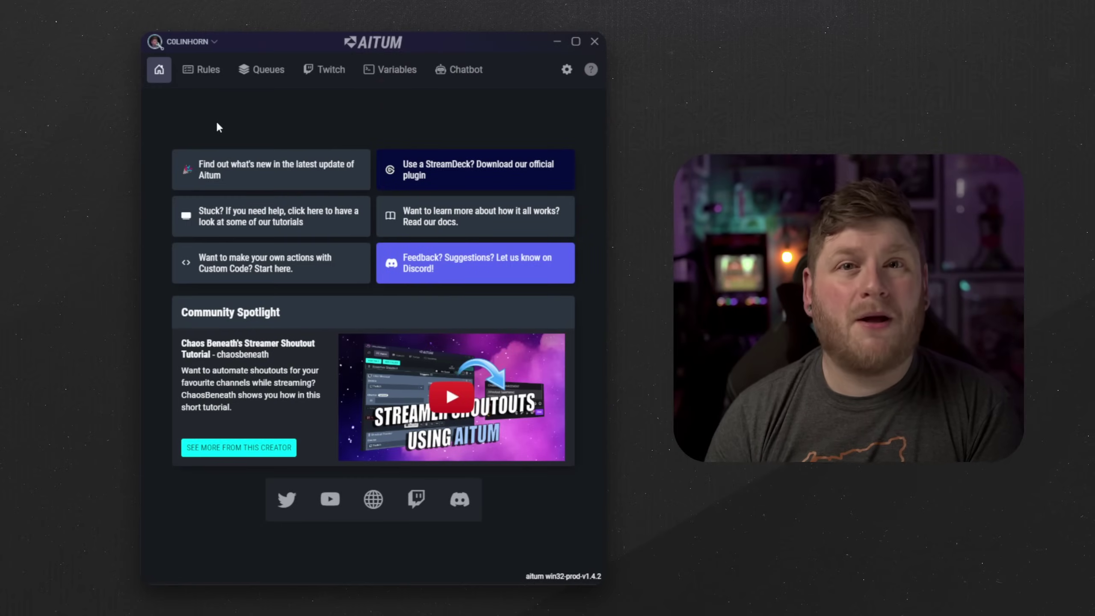
Show Aitum's Variables page with the whole-number Timer variable at 600
left_click(393, 65)
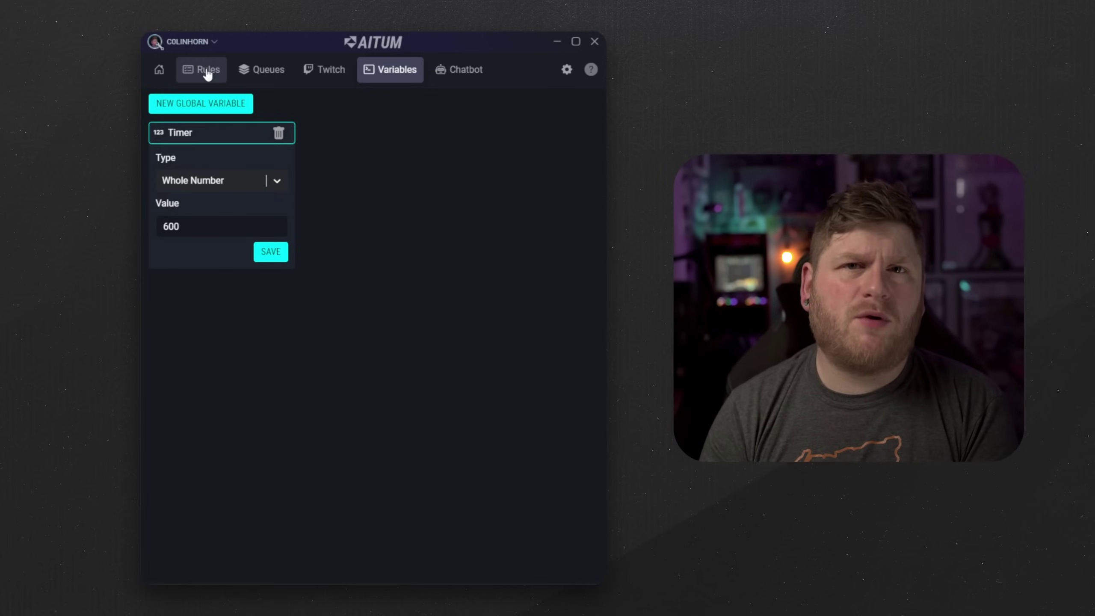
Expand the Set Timer / Start rule's Stream Starting trigger, Start Timer and Set Browser Source Properties
left_click(208, 73)
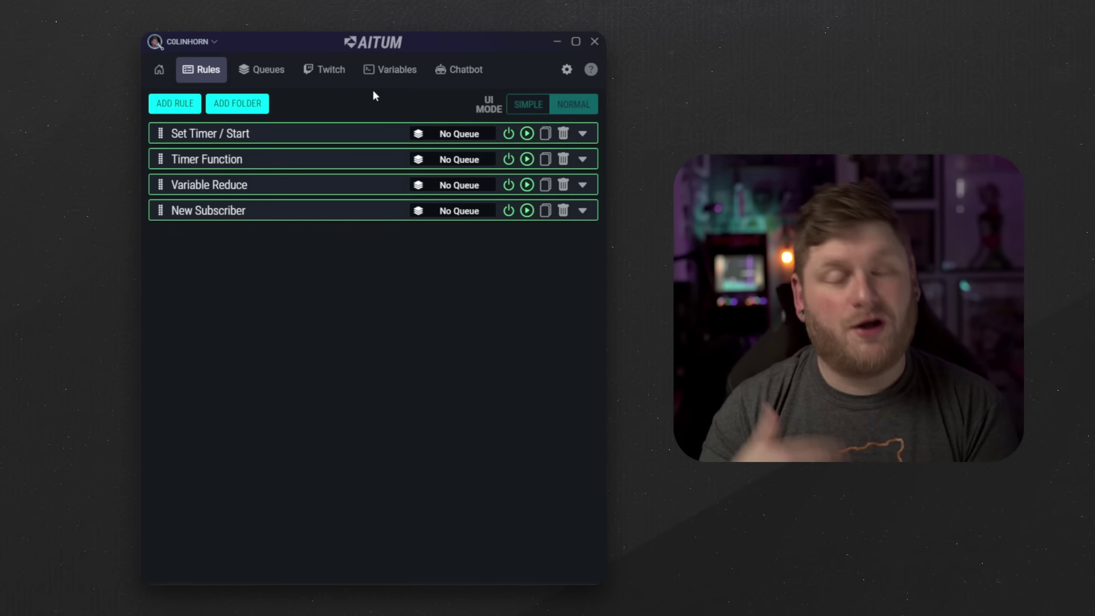
left_click(582, 135)
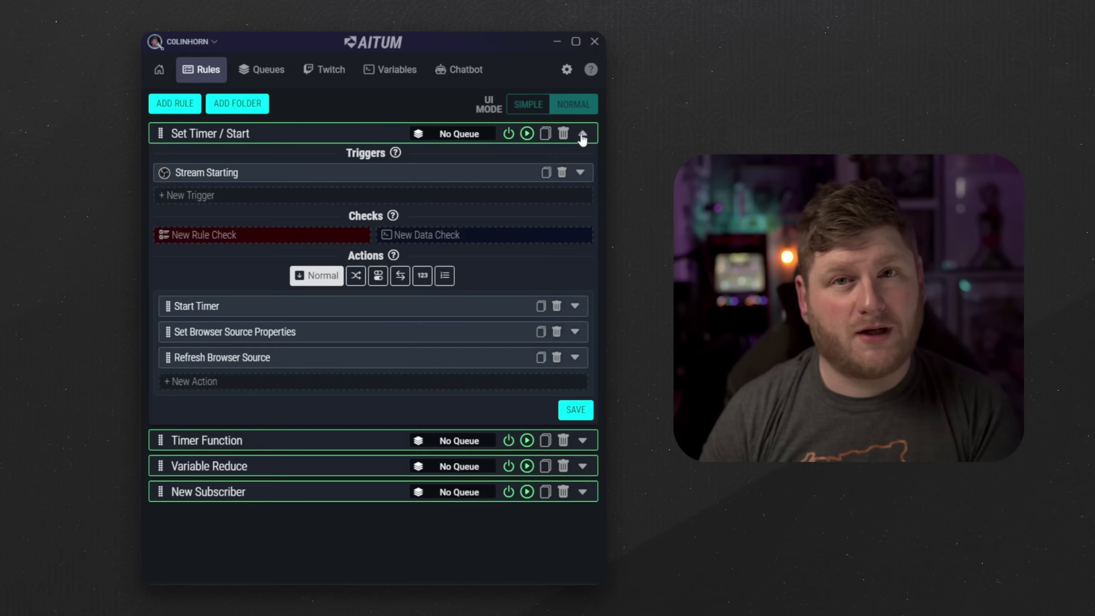
left_click(581, 173)
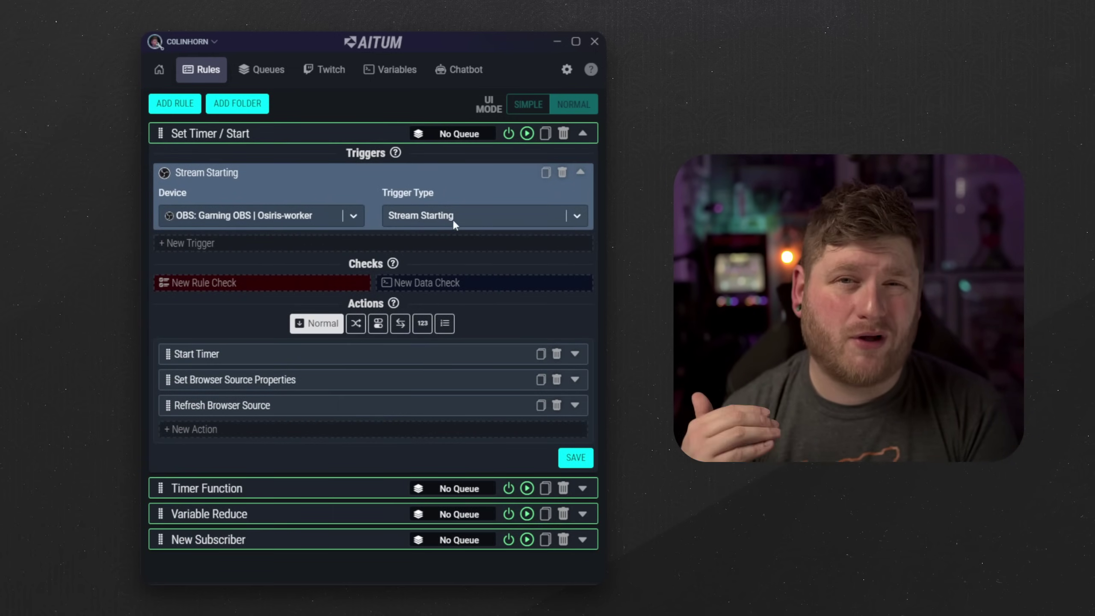
left_click(575, 353)
scroll(563, 305, "down", 3)
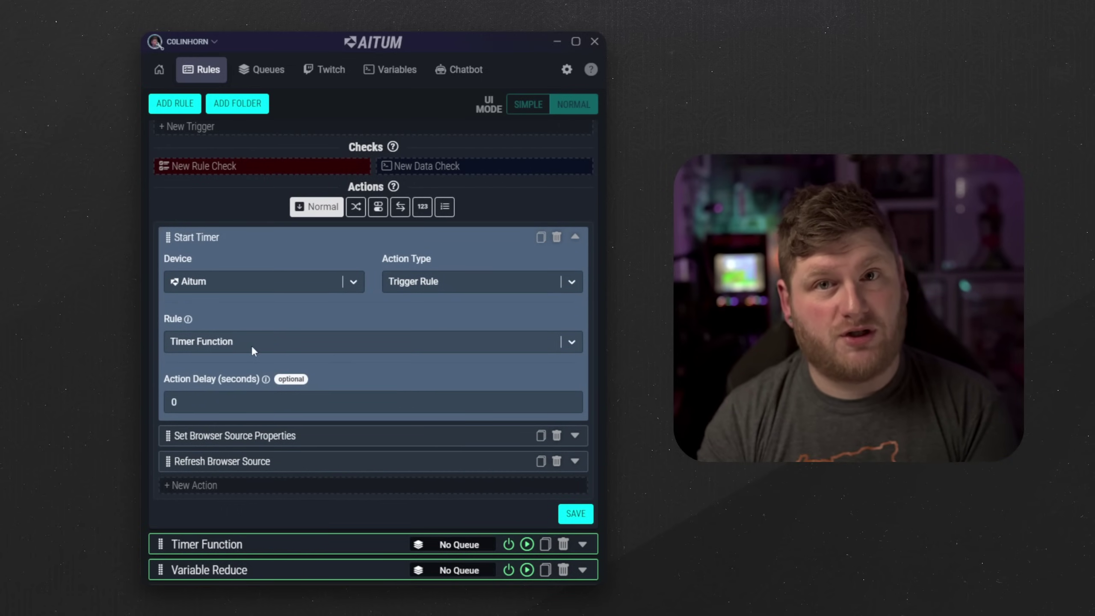
left_click(585, 437)
scroll(550, 364, "down", 3)
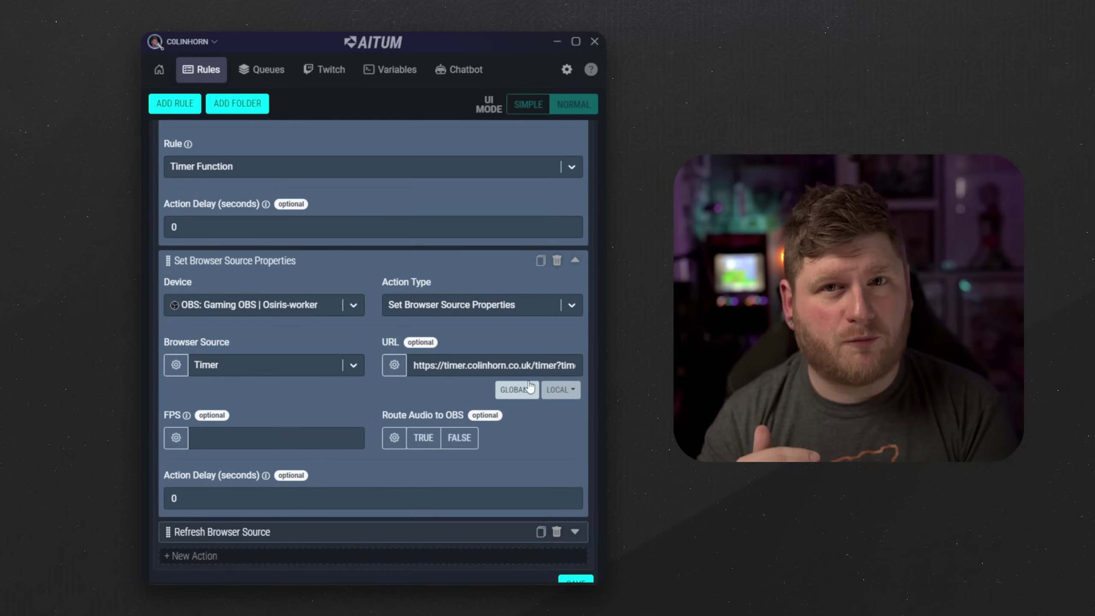
Reveal the global Timer placeholder in the source URL and expand Refresh Browser Source
left_click(559, 365)
key("Right")
key("Right")
key("Right")
key("Right")
key("Right")
key("Right")
key("Right")
key("Right")
key("Right")
key("Right")
key("Right")
key("Right")
key("Right")
key("Right")
key("Right")
key("Right")
key("Right")
key("Right")
key("Right")
key("Right")
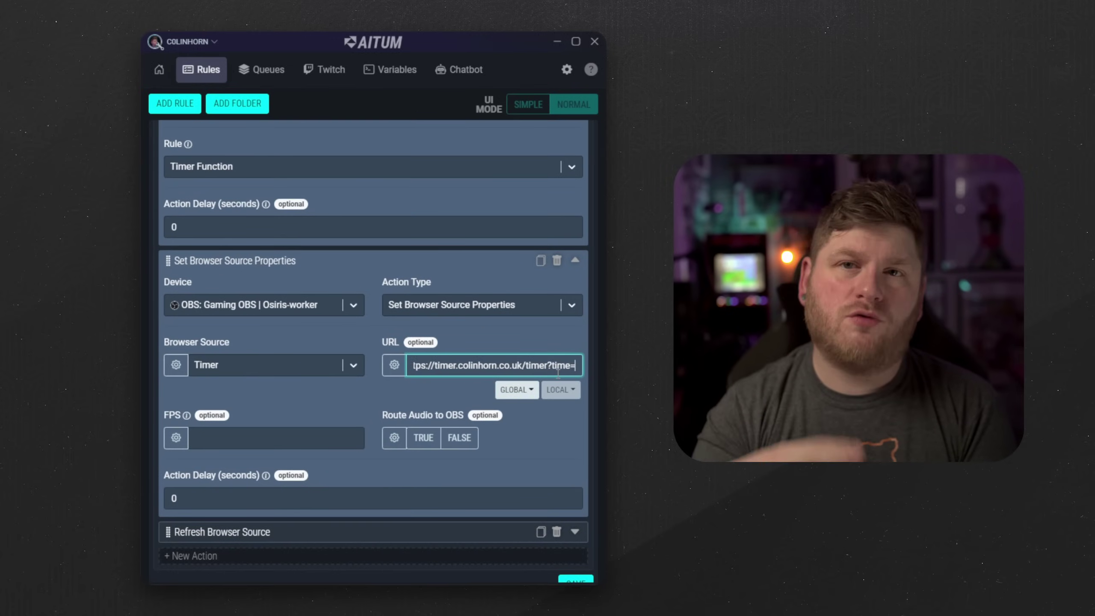
key("Right")
key("Right")
key("Right")
key("Right")
key("Right")
key("Right")
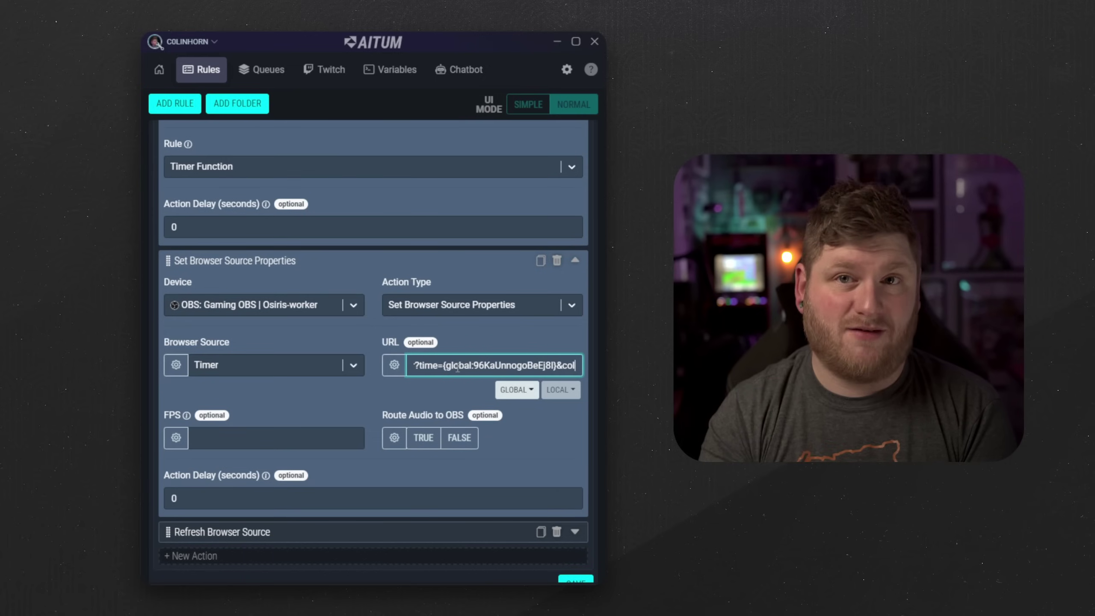
left_click(516, 390)
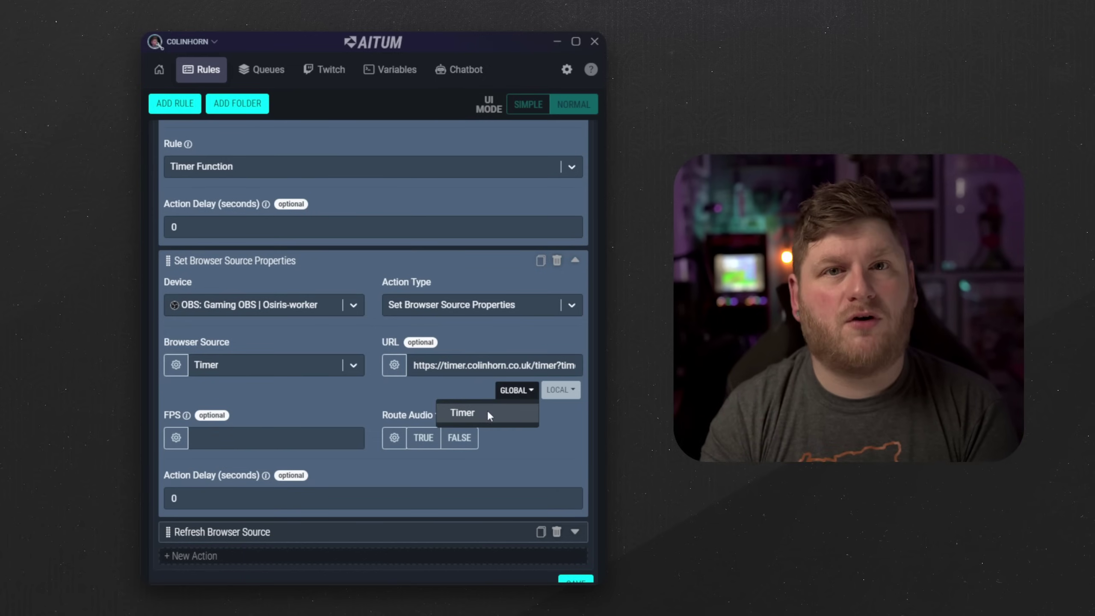
left_click(543, 365)
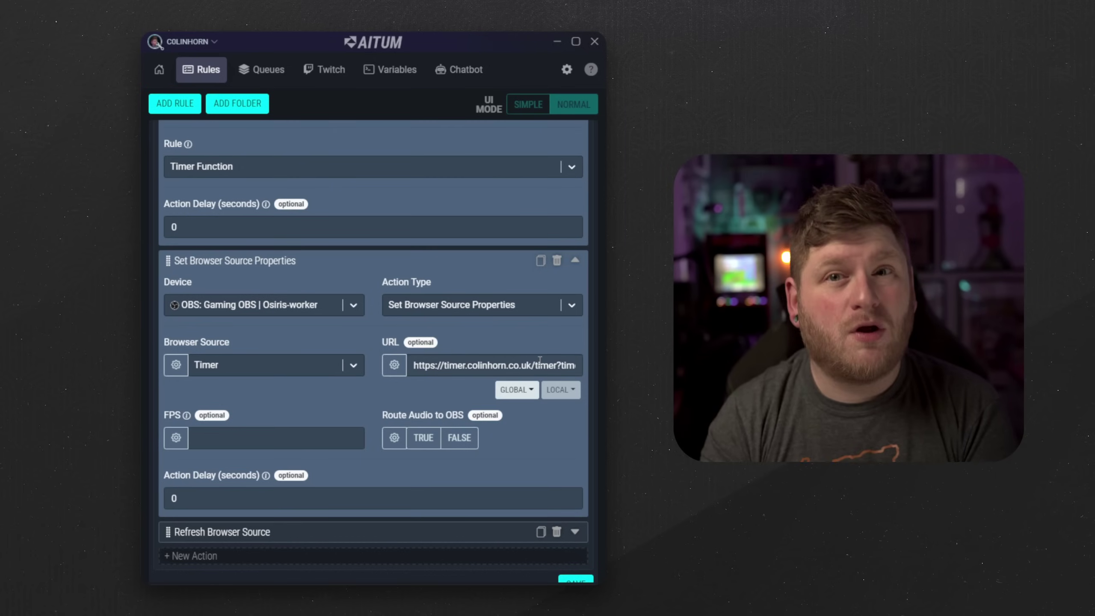
key("Right")
key("Right")
key("Right")
key("Right")
key("Right")
key("Right")
key("Right")
key("Right")
key("Right")
key("Right")
key("Right")
key("Right")
key("Right")
key("Right")
key("Right")
key("Right")
key("Right")
key("Right")
key("Right")
key("Right")
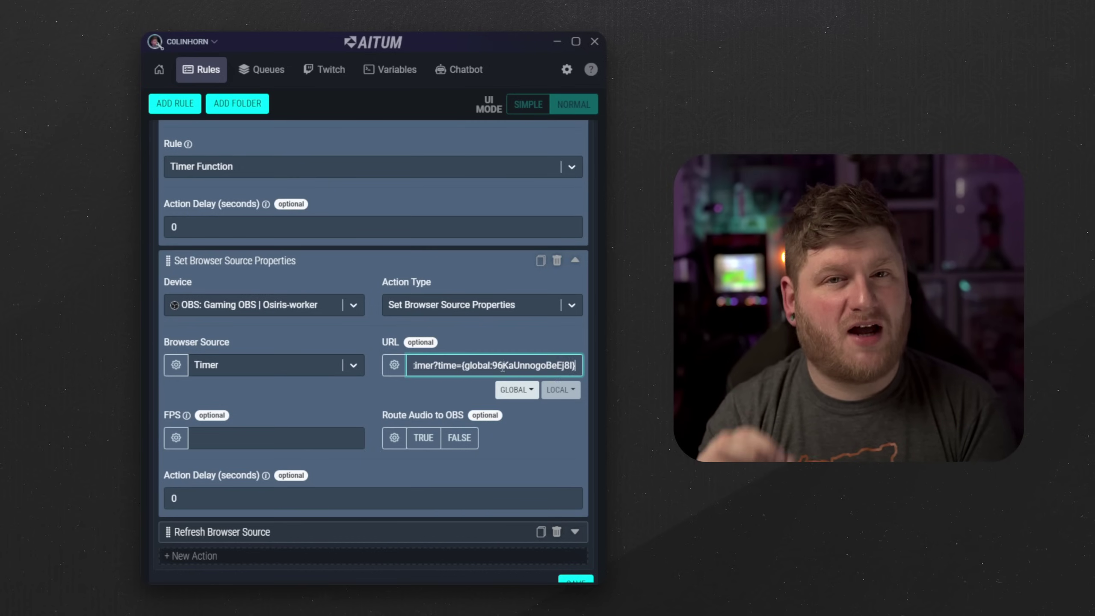
scroll(536, 368, "down", 3)
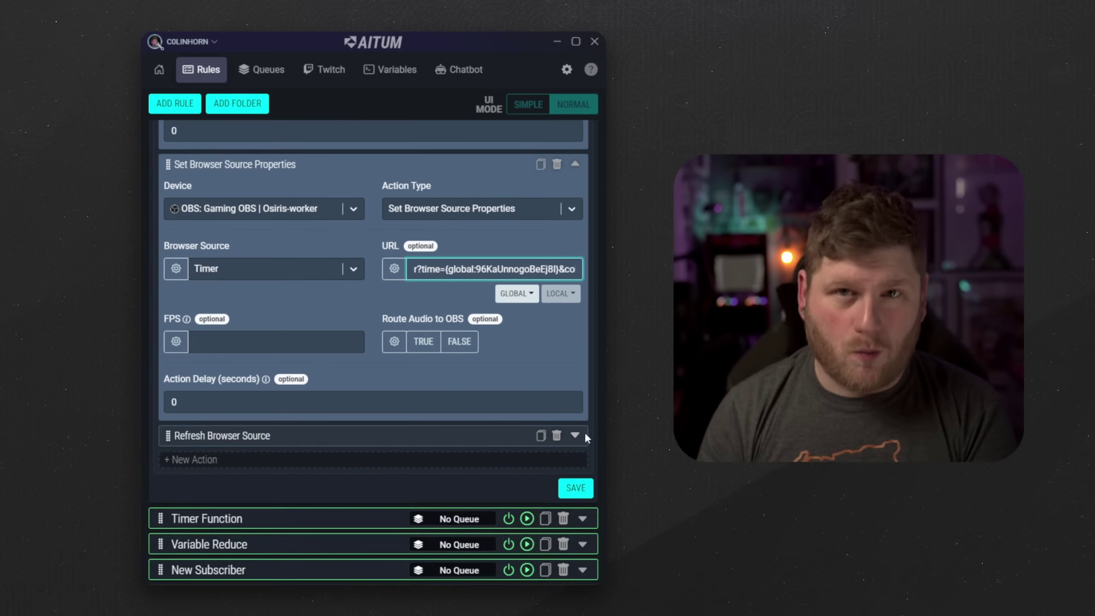
left_click(576, 429)
scroll(519, 416, "down", 3)
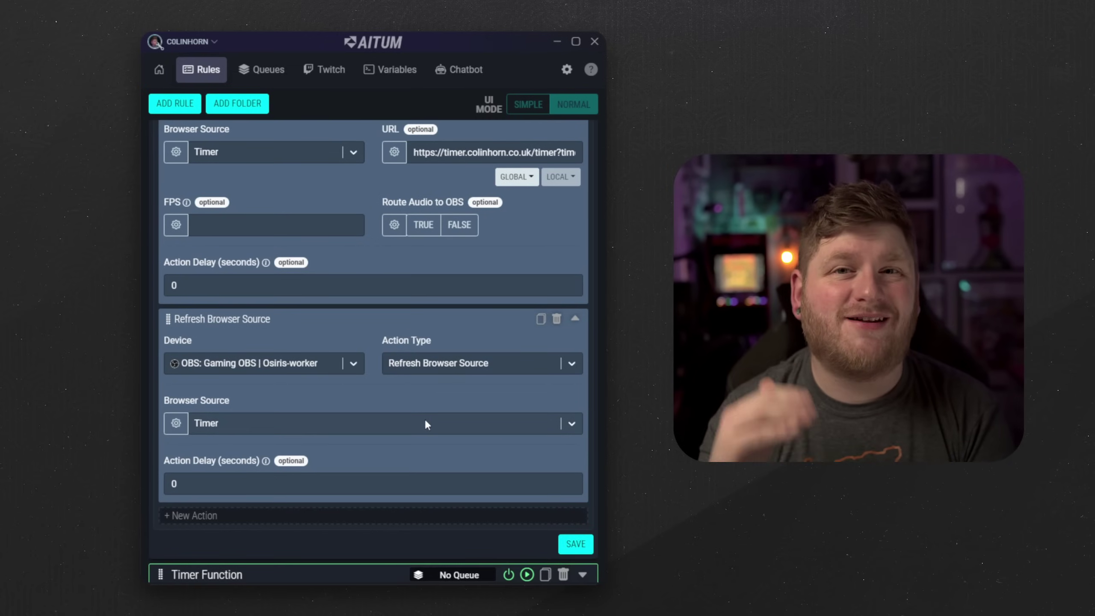
Expand the Timer Function rule's Timer comparison check and its Trigger Rule target
scroll(462, 394, "down", 1)
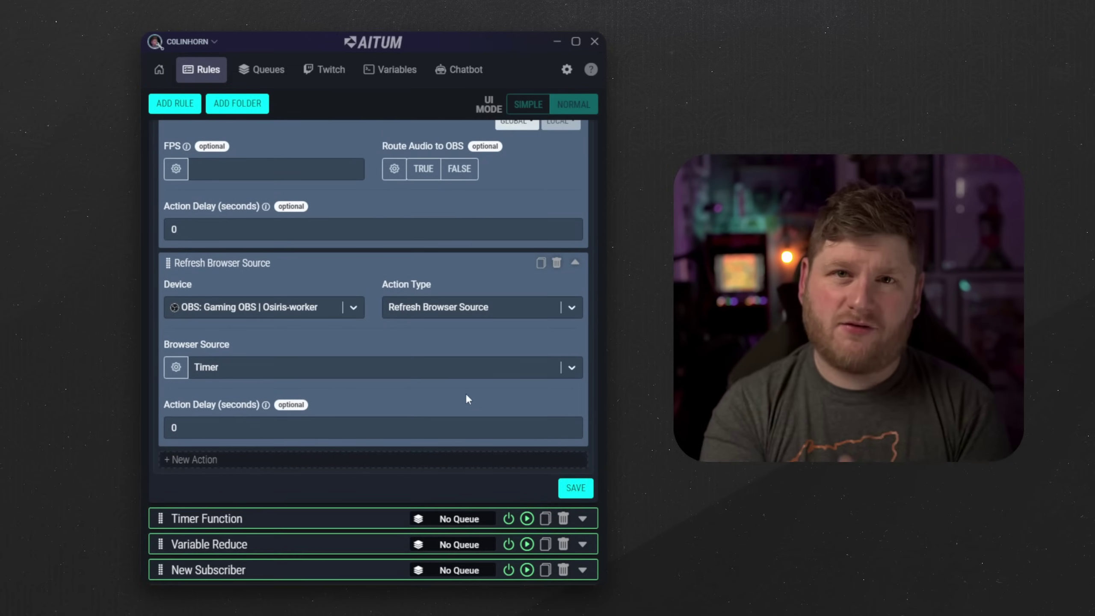
left_click(583, 518)
scroll(504, 449, "down", 4)
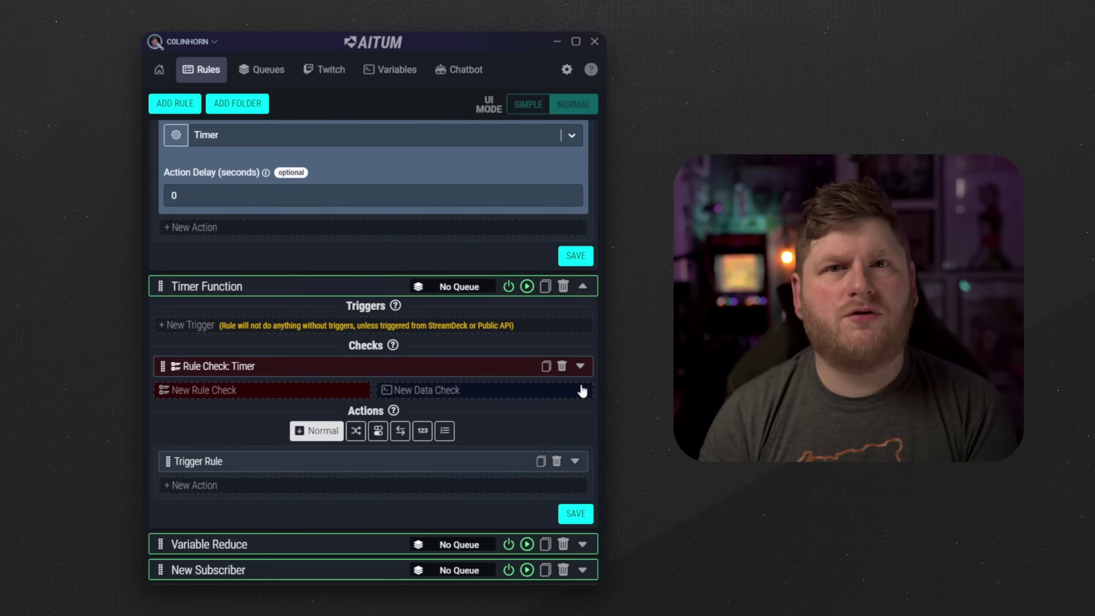
left_click(580, 366)
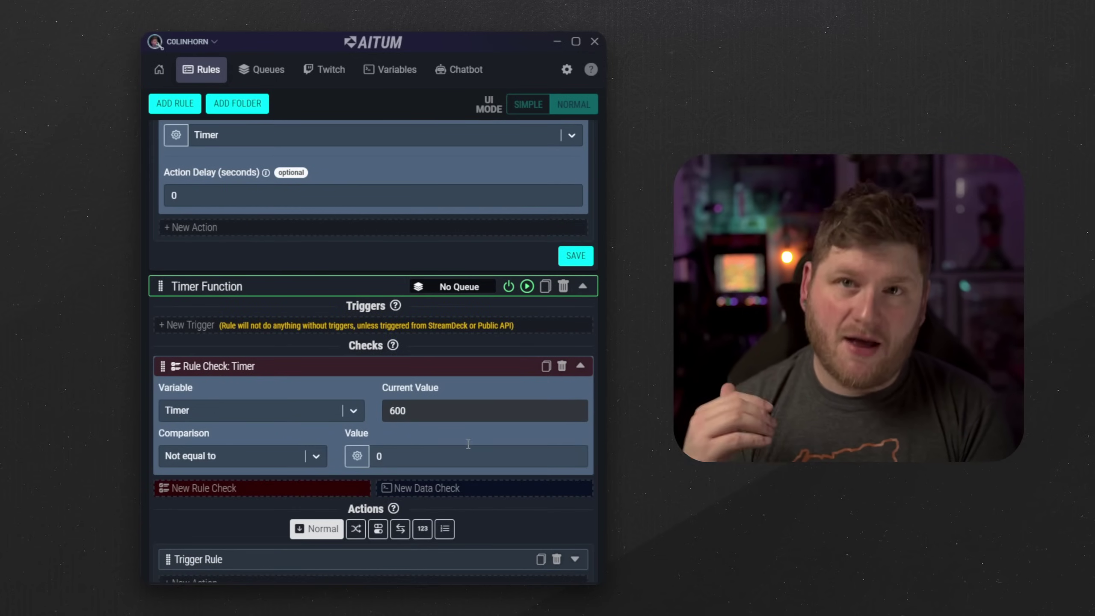
scroll(559, 427, "down", 2)
left_click(575, 461)
scroll(560, 439, "down", 3)
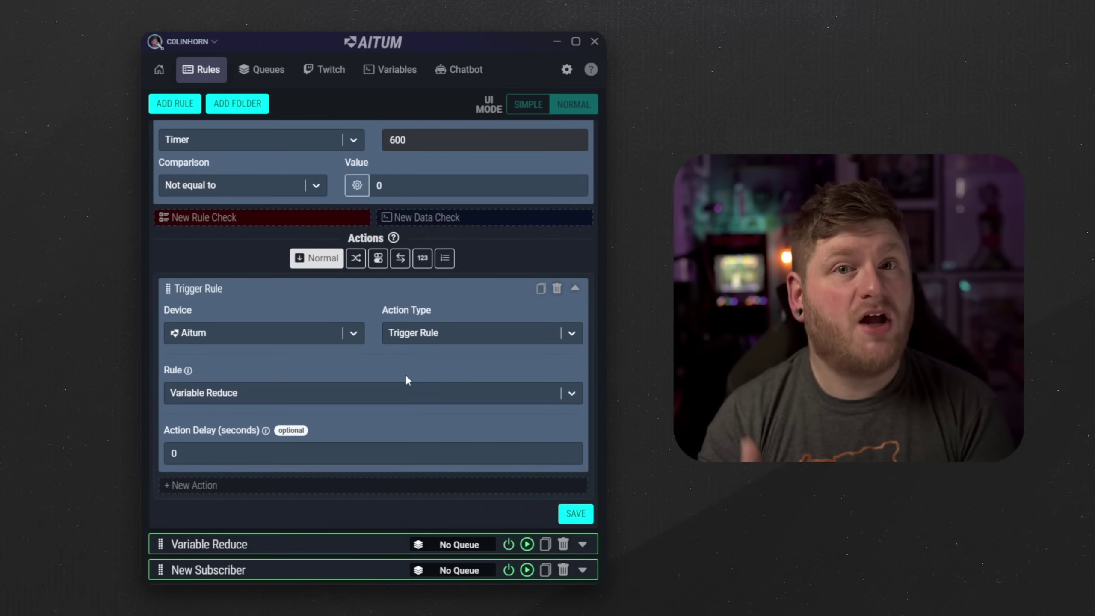
Expand Variable Reduce's subtract-1 Change Global Variable Value and 1-second-delay Trigger Rule actions
left_click(583, 545)
scroll(509, 431, "down", 5)
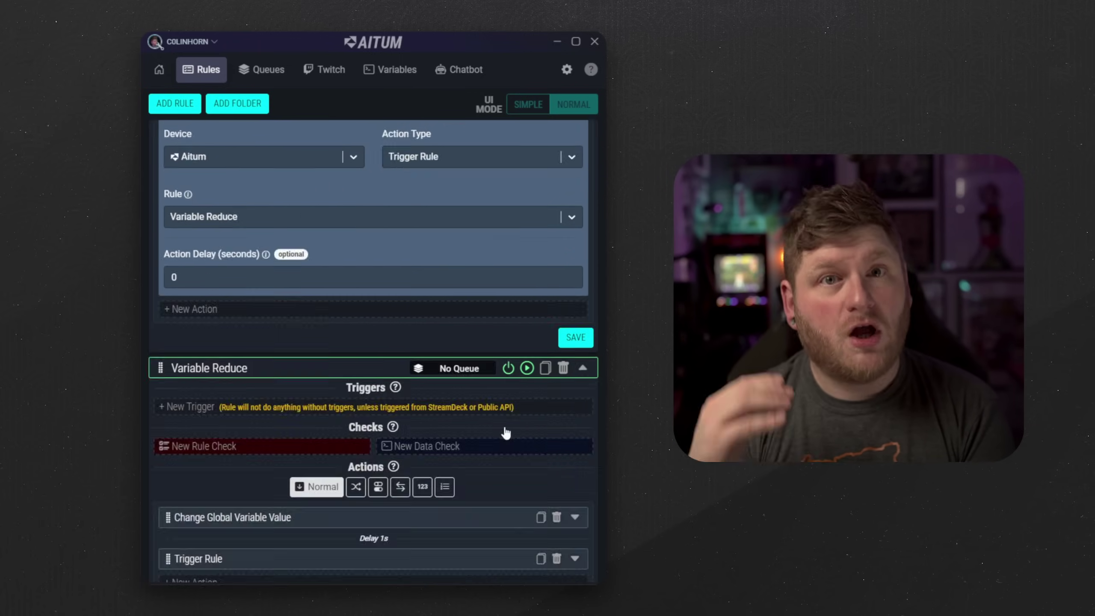
left_click(575, 445)
scroll(546, 424, "down", 5)
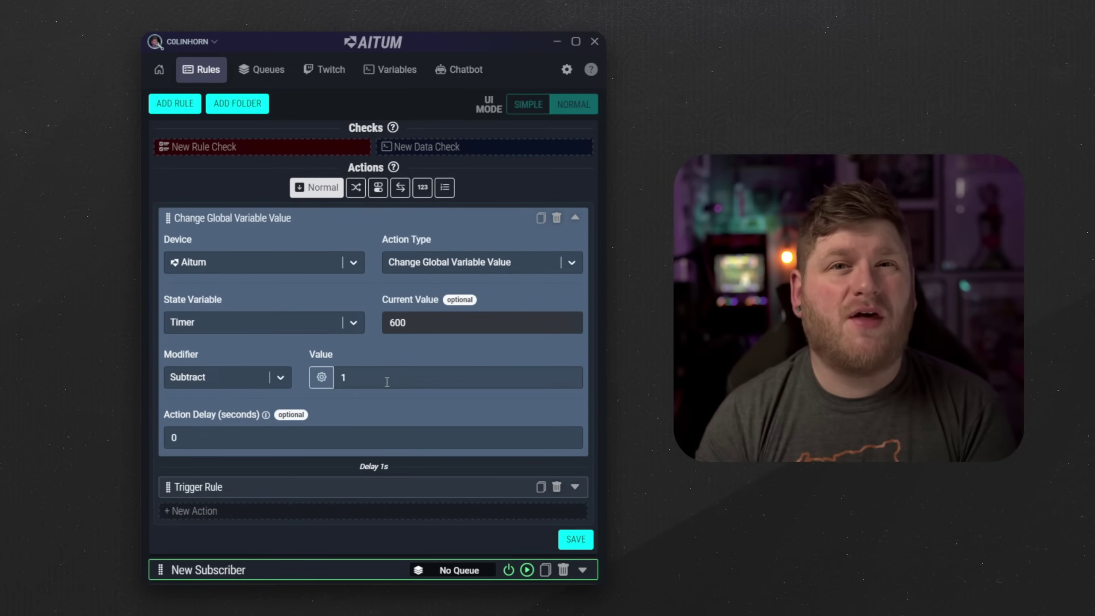
left_click(575, 486)
scroll(496, 436, "down", 4)
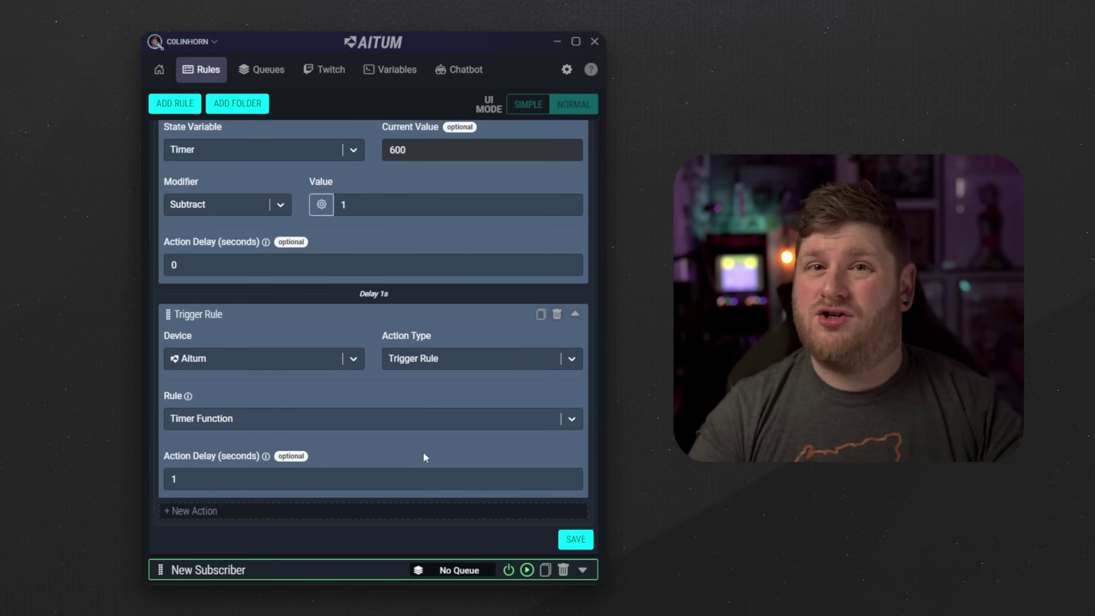
left_click(583, 571)
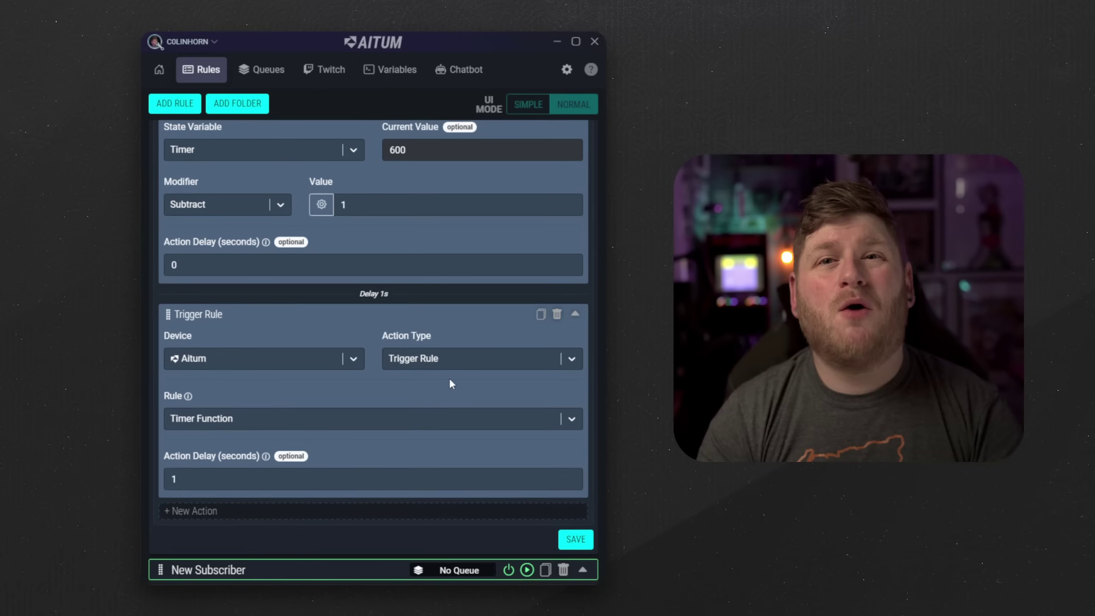
Show the Twitch Subscription trigger and the action adding 20 to Timer per sub
scroll(450, 386, "down", 3)
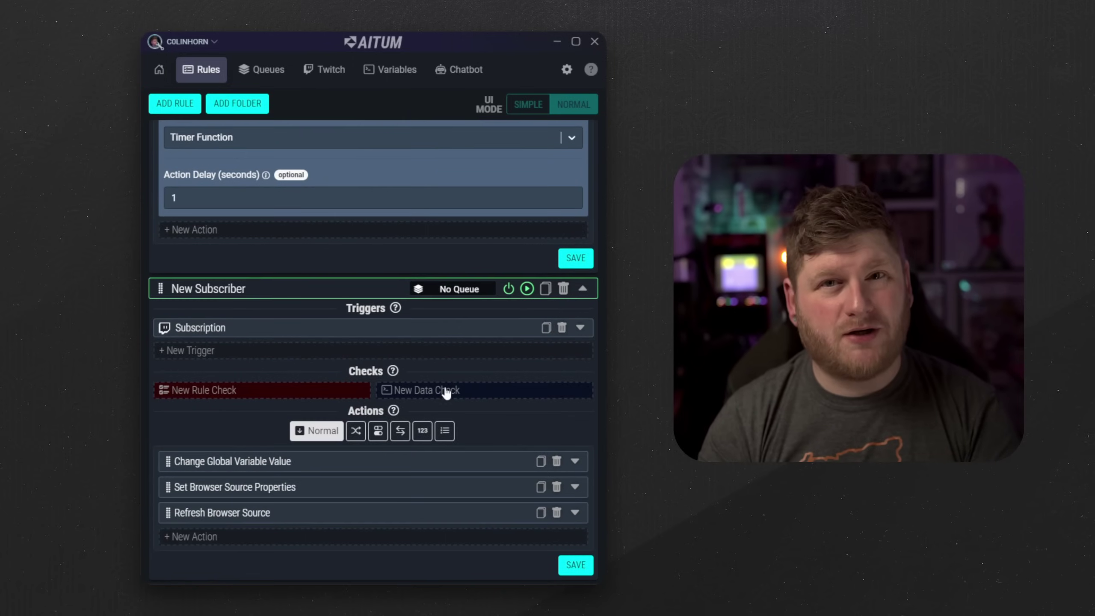
left_click(580, 328)
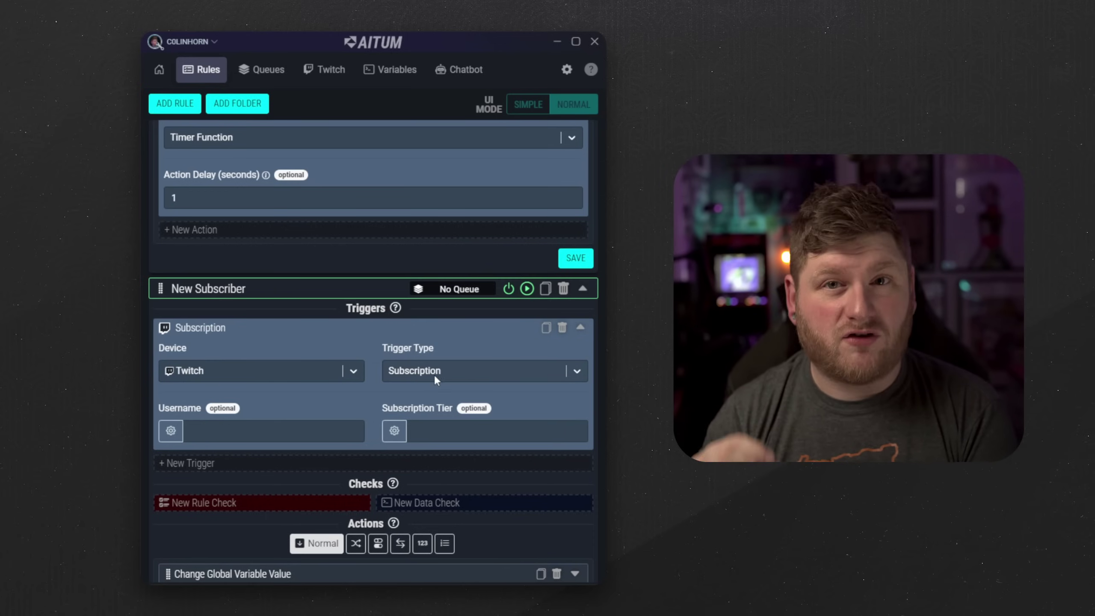
scroll(472, 381, "down", 3)
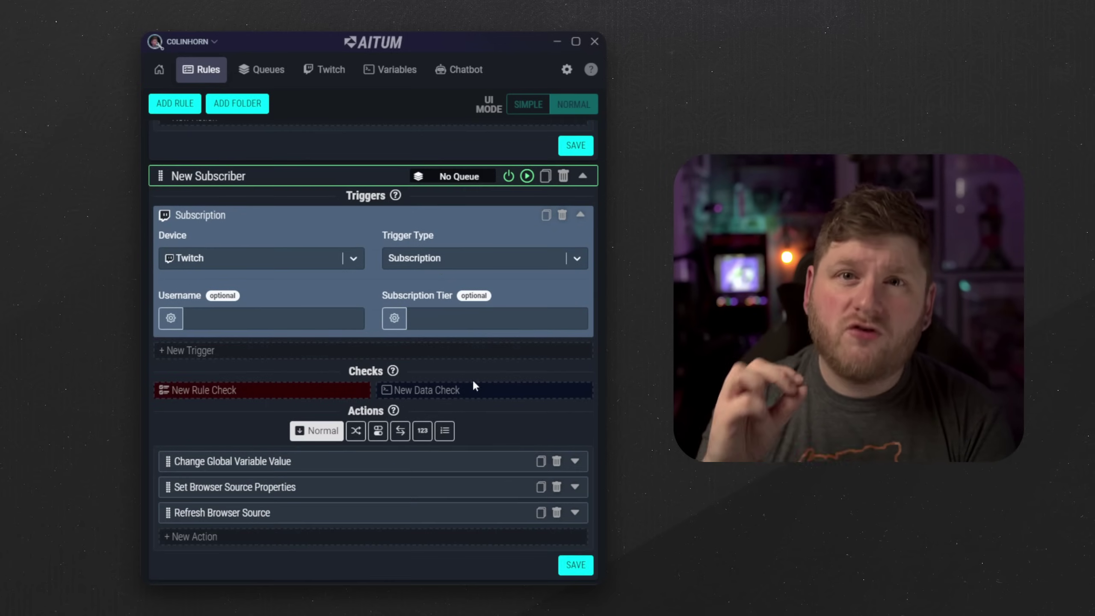
left_click(575, 461)
scroll(541, 419, "down", 6)
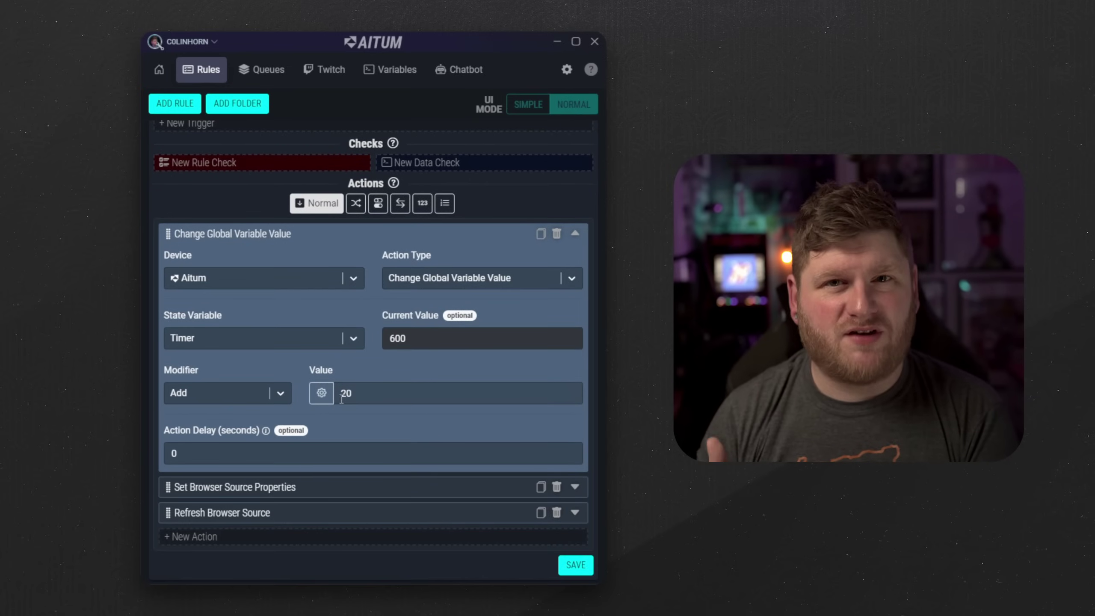
Reveal the Timer placeholder in the browser source URL and expand Refresh Browser Source
left_click(575, 487)
scroll(518, 434, "down", 5)
left_click(554, 359)
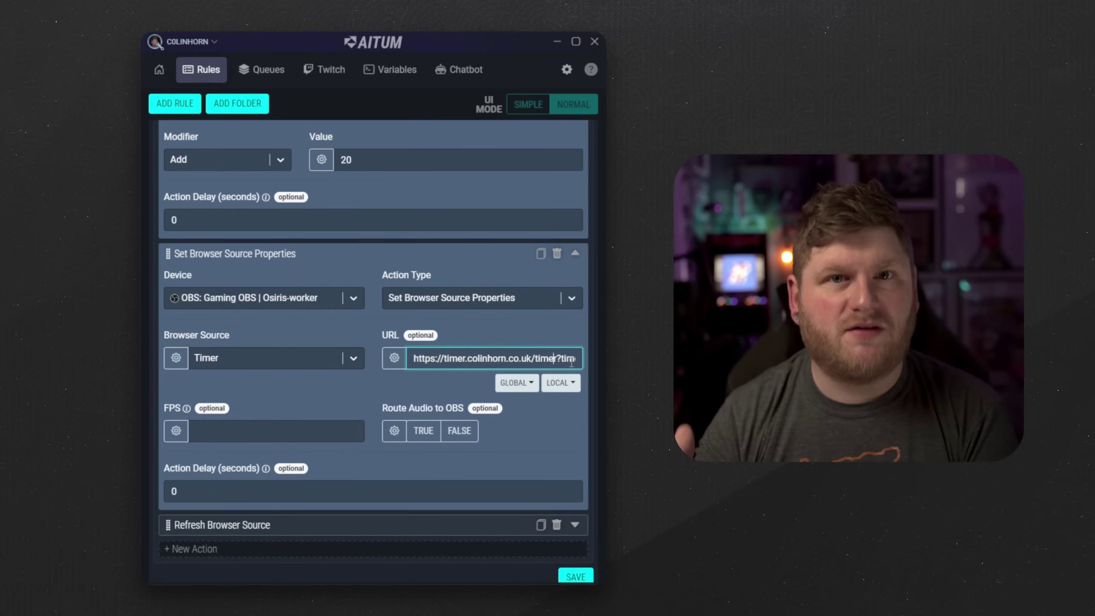
key("Right")
key("Right")
key("Right")
key("Right")
key("Right")
key("Right")
key("Right")
key("Right")
key("Right")
key("Right")
key("Right")
key("Right")
key("Right")
key("Right")
key("Right")
key("Right")
key("Right")
key("Right")
key("Right")
key("Right")
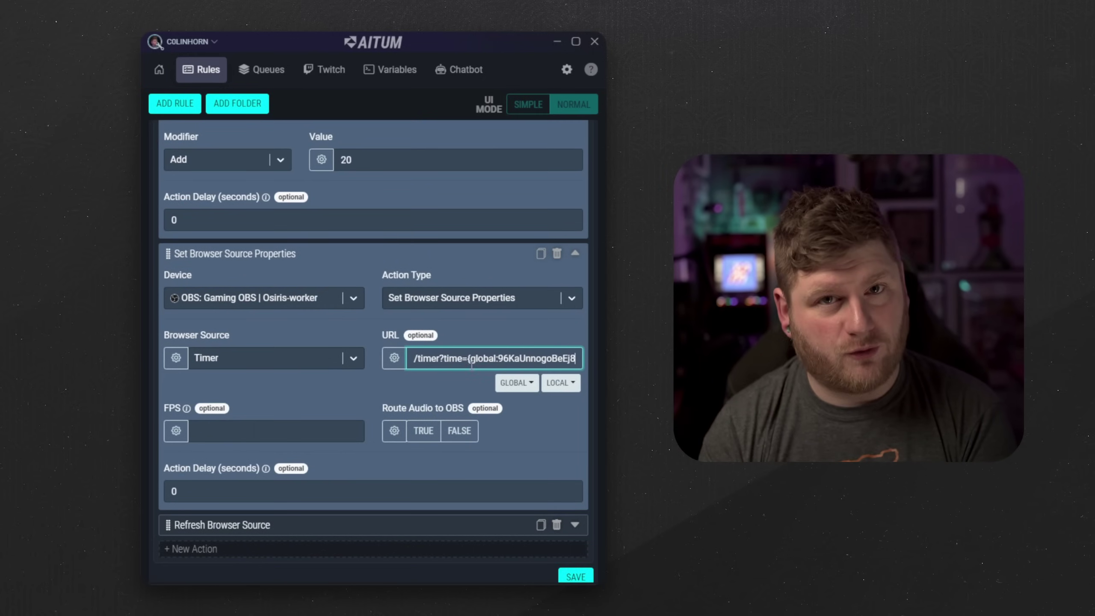
scroll(560, 518, "down", 1)
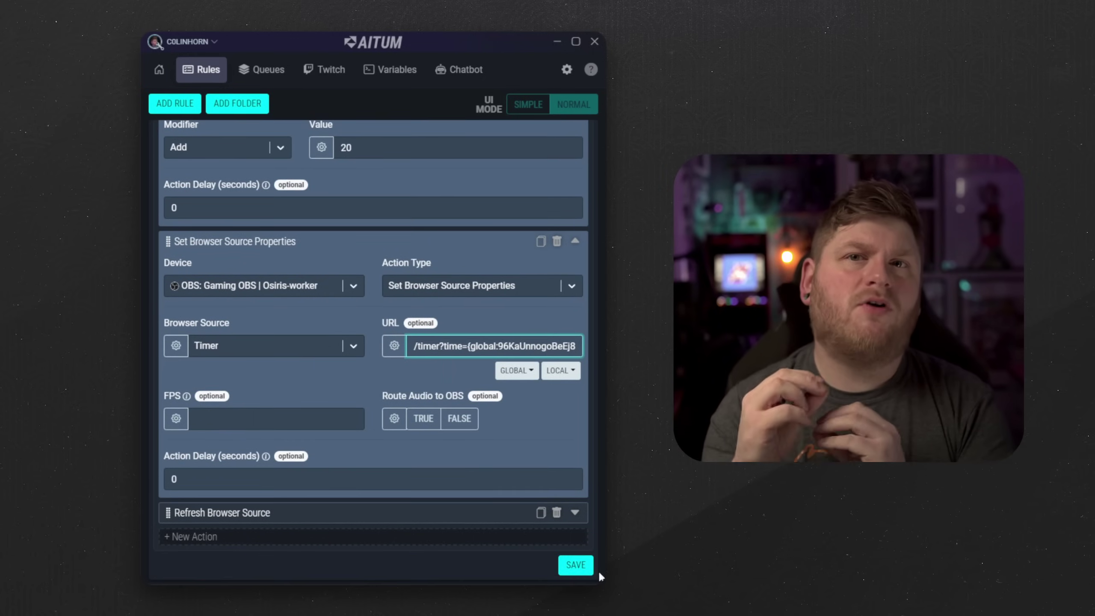
left_click(577, 516)
scroll(549, 481, "down", 4)
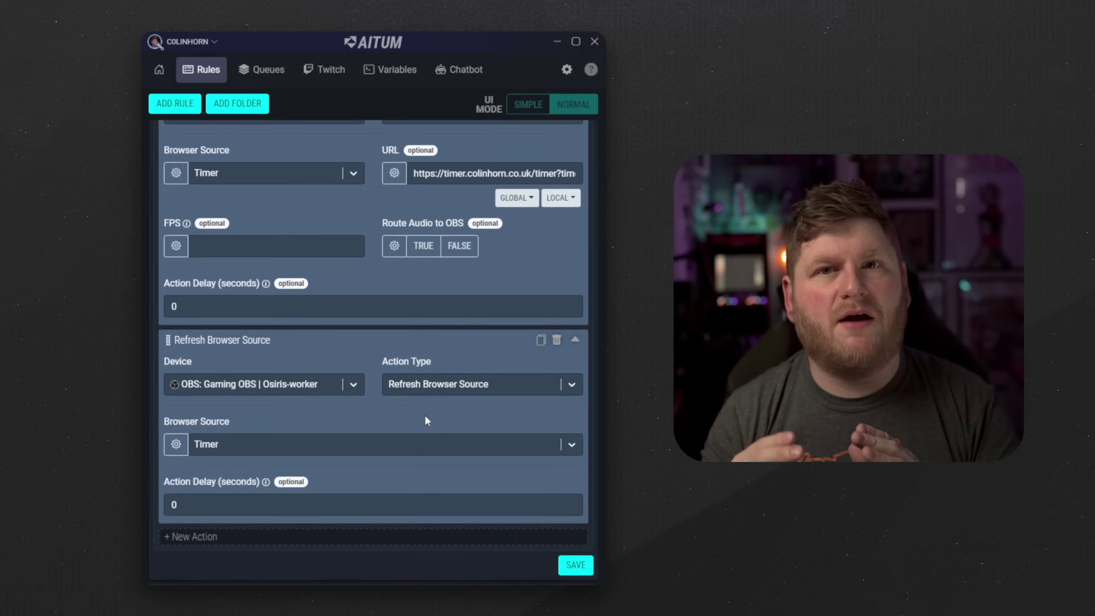